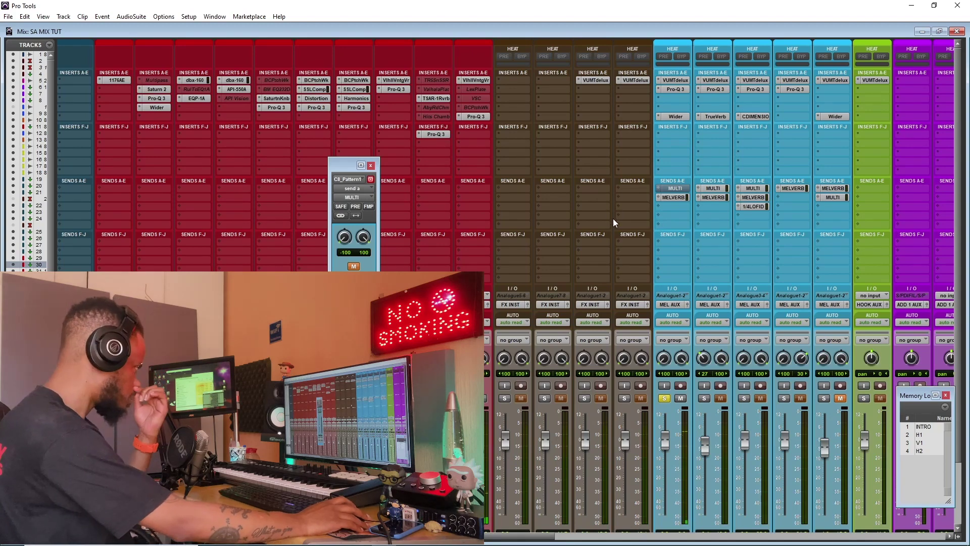
Close the floating C8_Pattern1 send output window so the full mixer shows
left_click(371, 166)
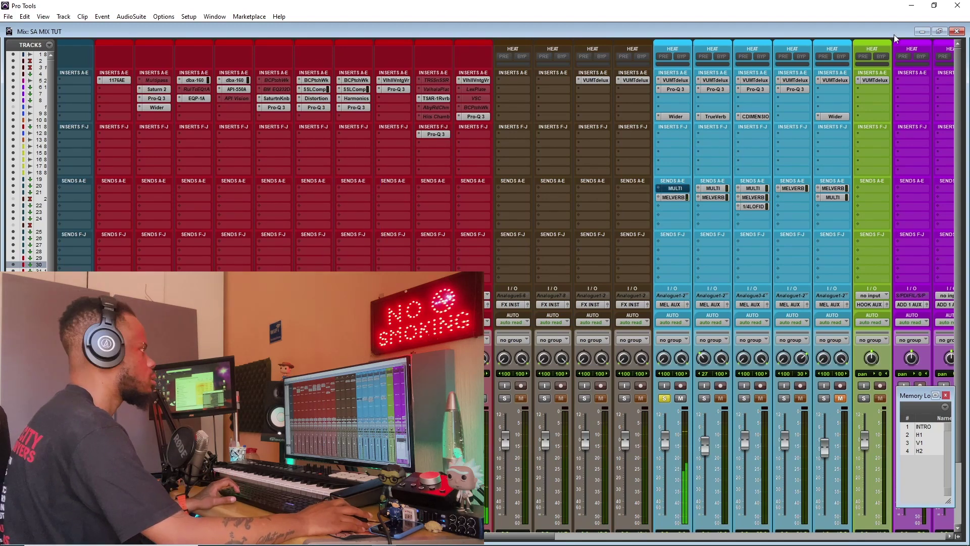
Stop playback, return to the Mix window and bring up the C8_Pattern1 send to the MULTI bus
left_click(958, 32)
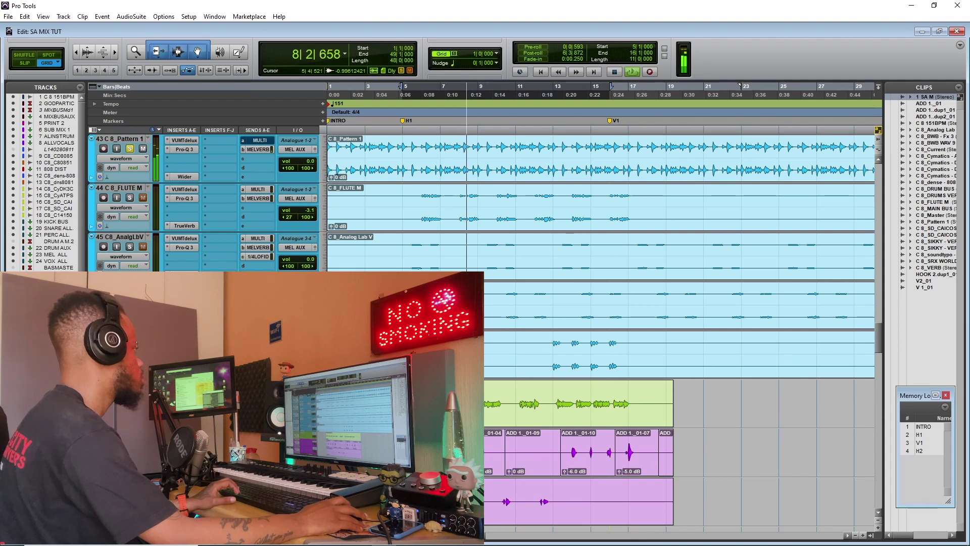
scroll(600, 201, "up", 1)
scroll(601, 202, "up", 2)
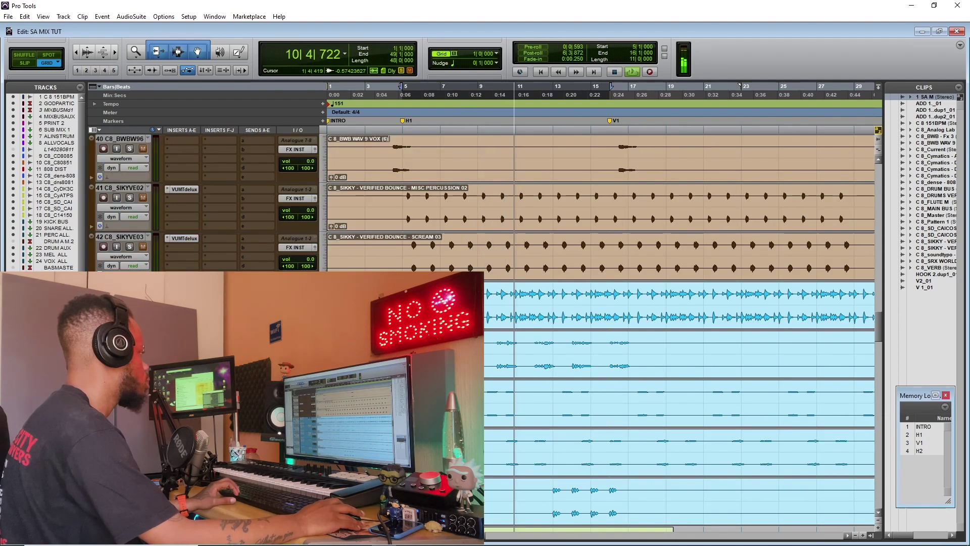
key("space")
key("ctrl+equal")
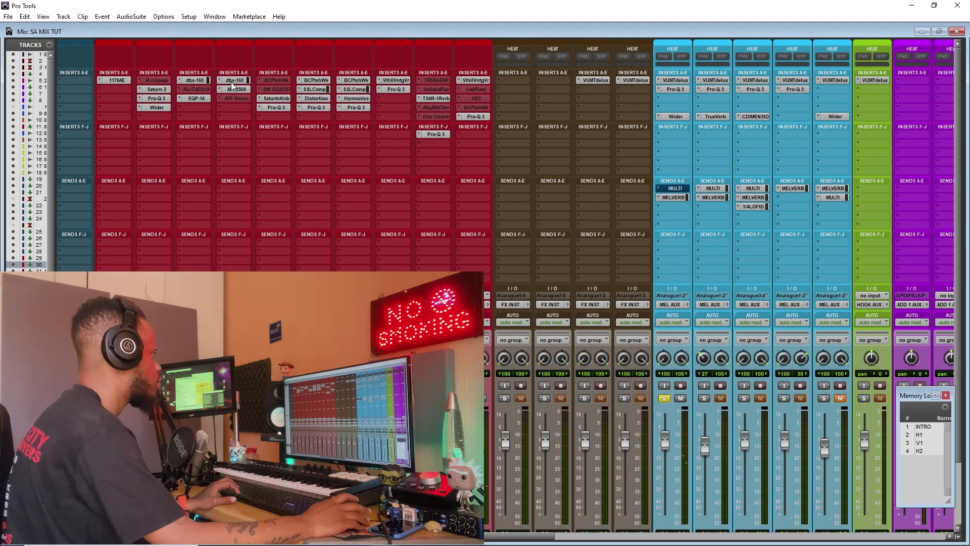
scroll(557, 267, "down", 3)
scroll(485, 197, "up", 3)
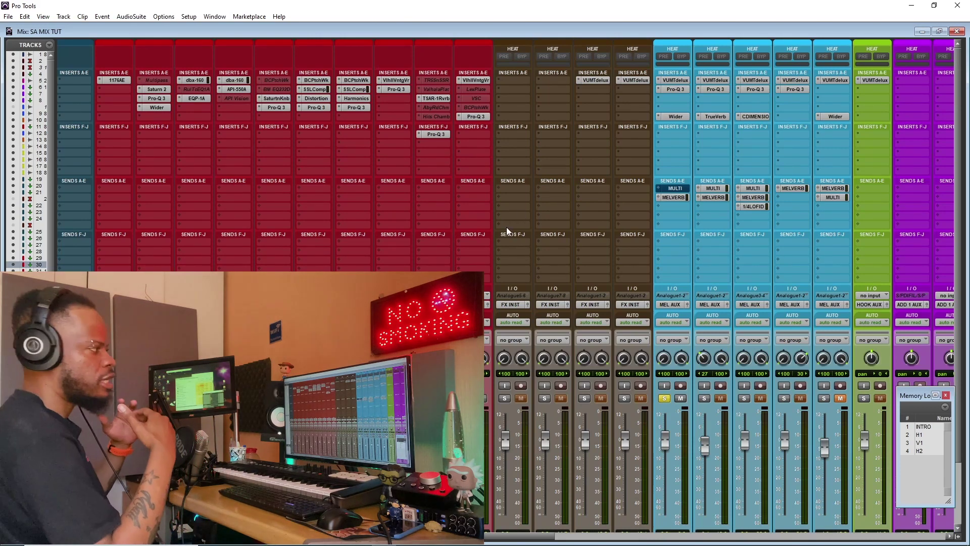
left_click(671, 189)
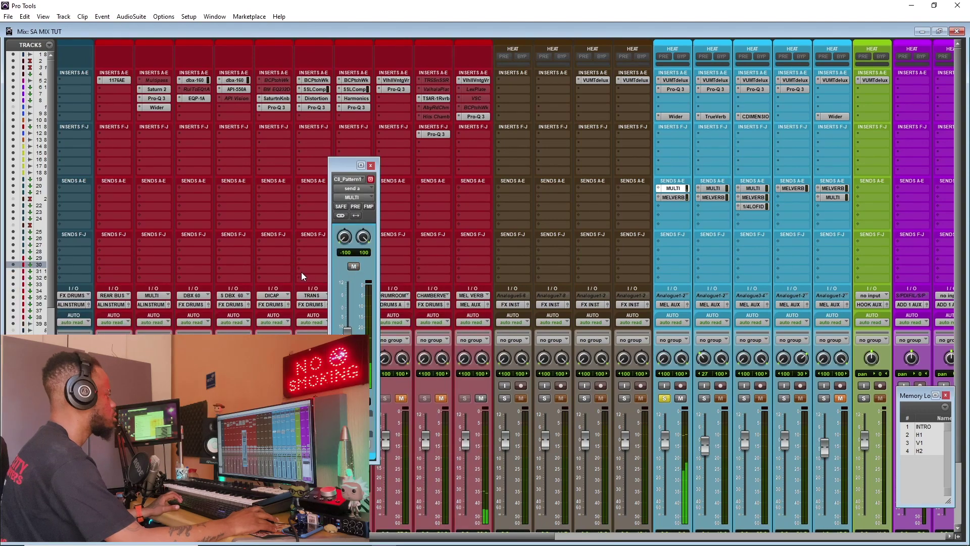
Mute the C8_Pattern1 send to MULTI and bring up Saturn 2 on the MULTI bus
left_click(354, 268)
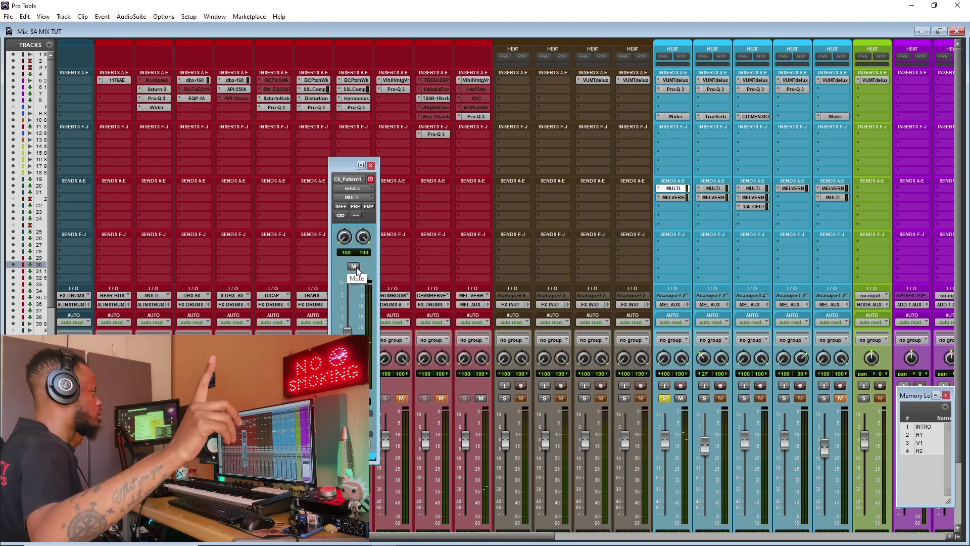
left_click(156, 89)
mouse_move(663, 134)
left_mouse_down()
mouse_move(687, 137)
mouse_move(608, 148)
left_mouse_up()
left_click(370, 165)
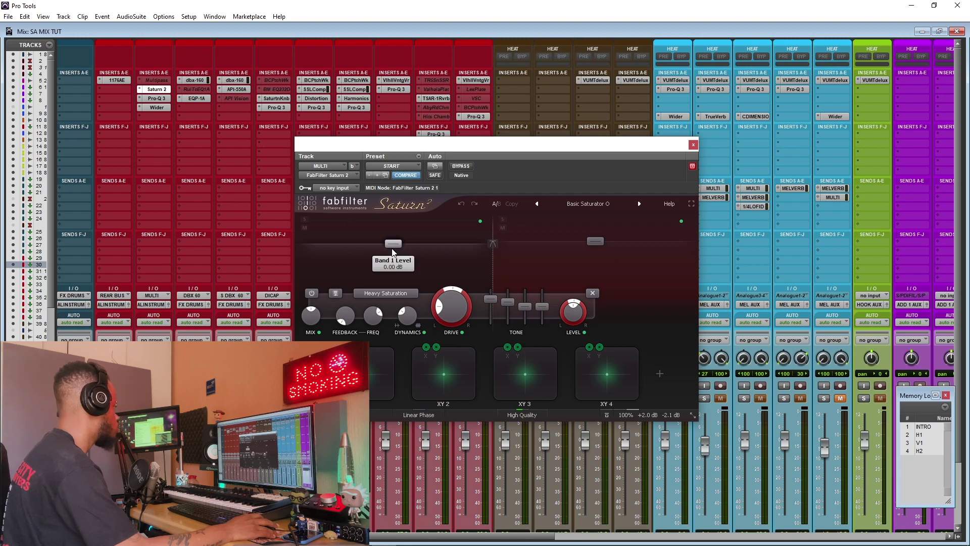
Put away Saturn 2 and bring up the Pro-Q 3 low-cut EQ on the MULTI bus
mouse_move(640, 144)
left_mouse_down()
mouse_move(648, 168)
mouse_move(611, 169)
left_mouse_up()
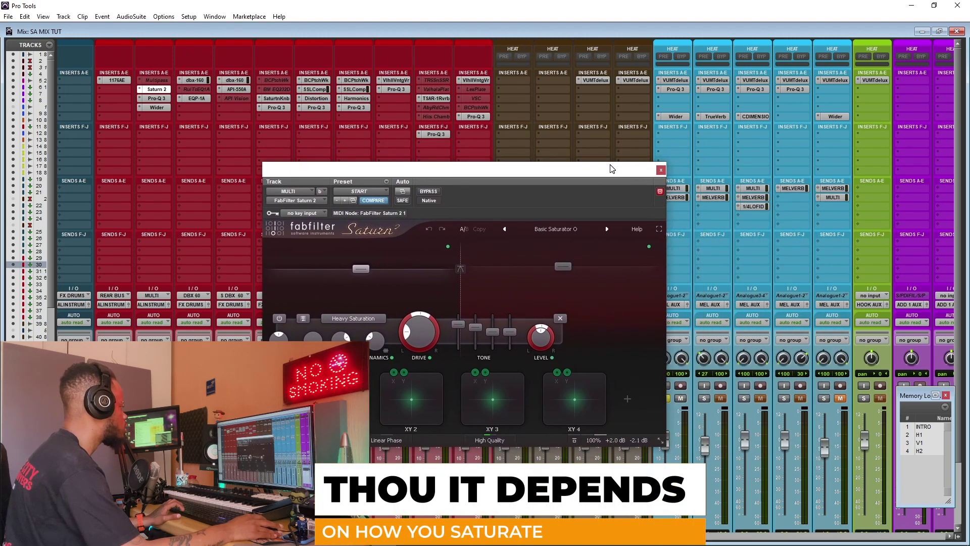
left_click(660, 171)
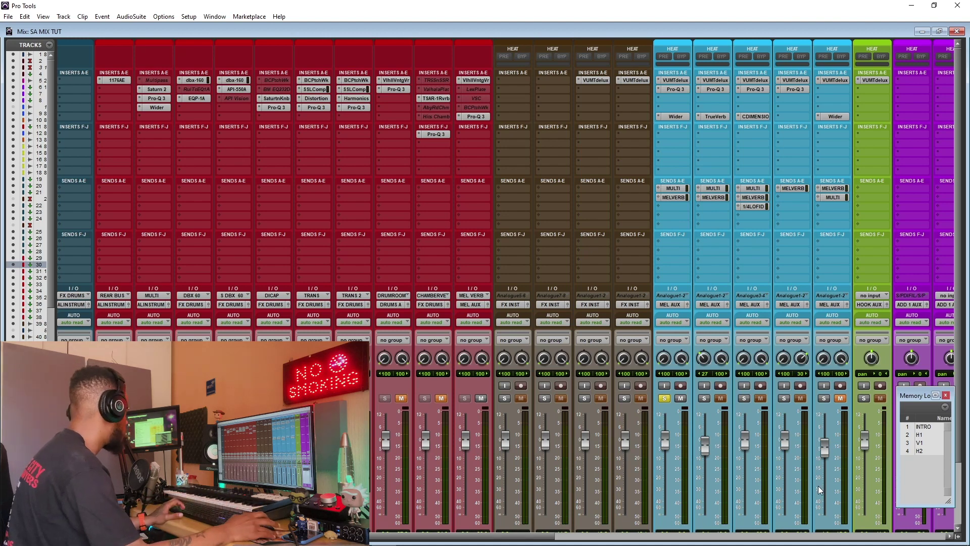
left_click(156, 98)
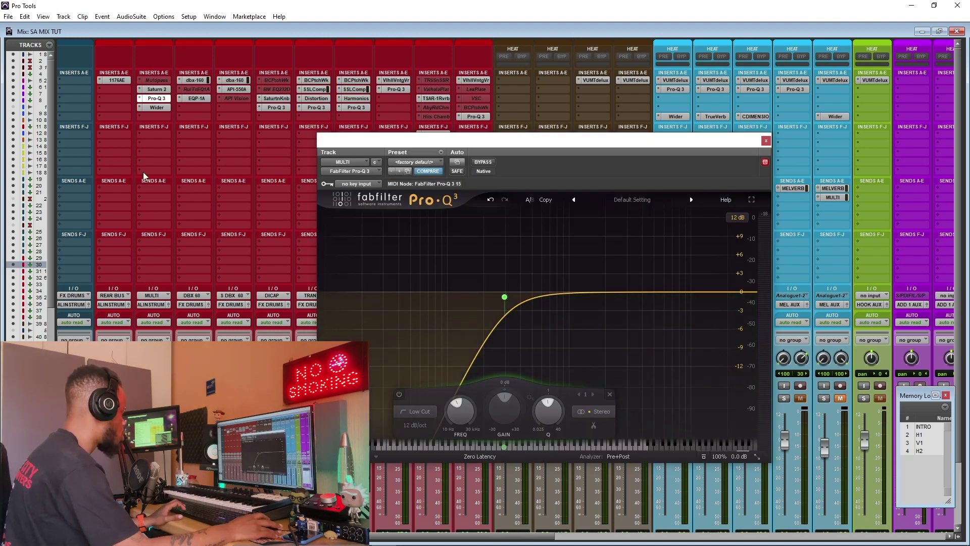
mouse_move(504, 298)
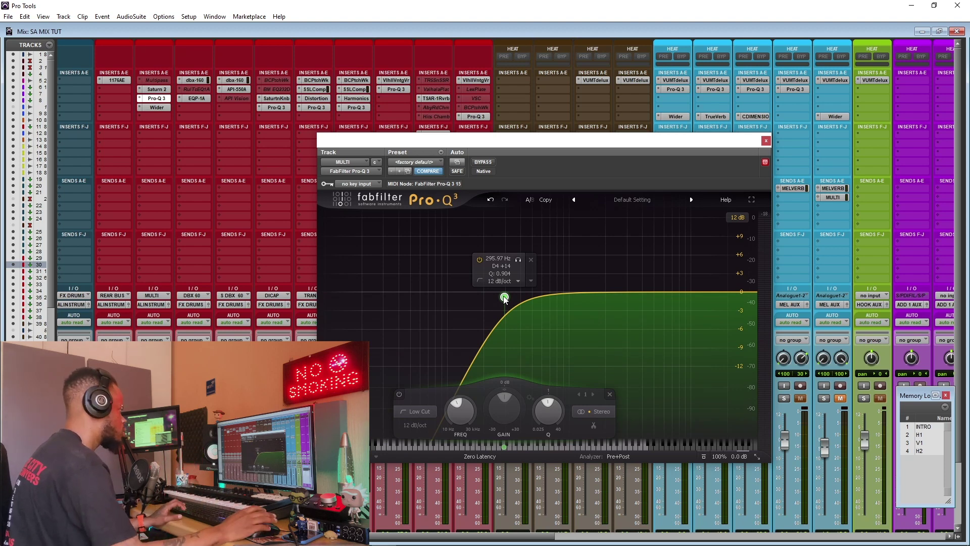
Raise the Pro-Q 3 low cut to about 310 Hz, then switch to the bus's Wider plugin
mouse_move(505, 298)
left_mouse_down()
mouse_move(457, 300)
mouse_move(508, 298)
left_mouse_up()
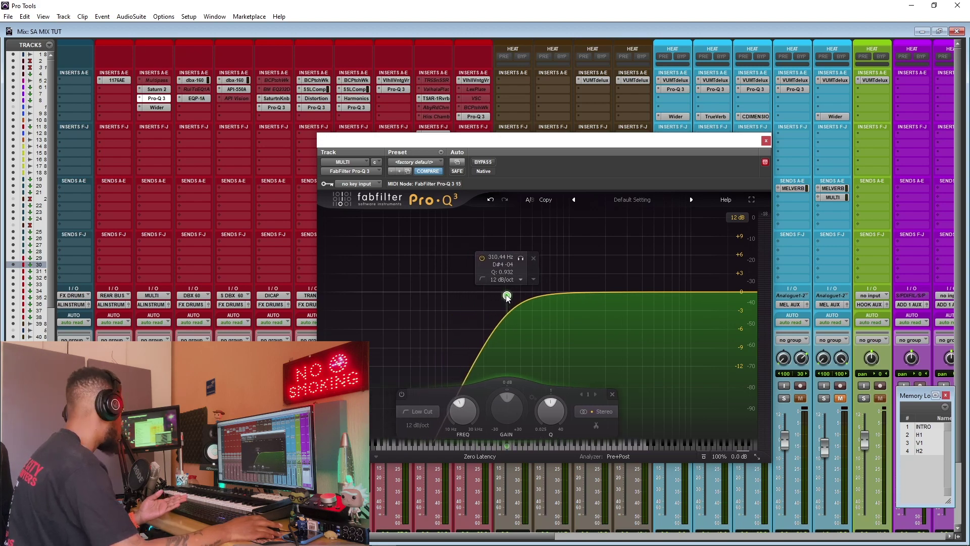
left_click(156, 107)
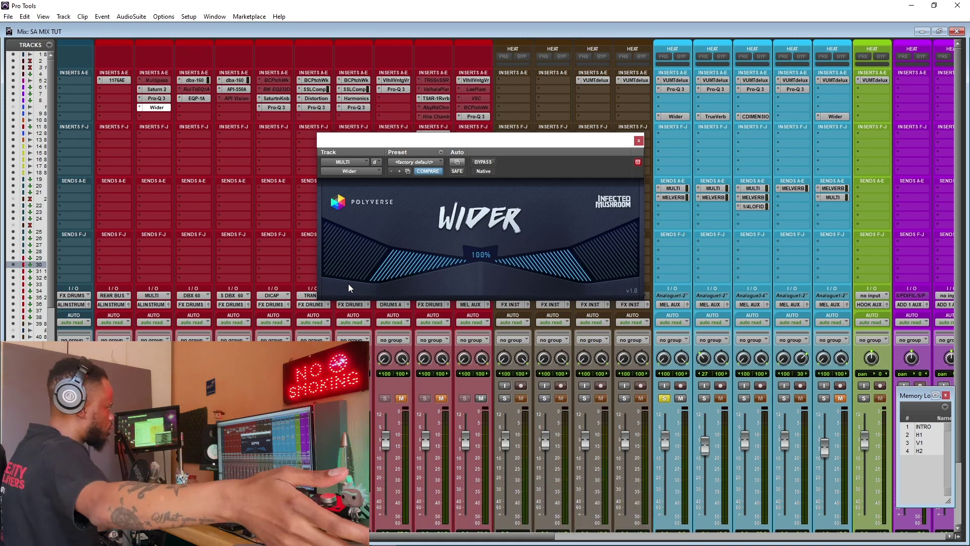
Start playback and bring Saturn 2 back up on the MULTI bus in place of Wider
key("space")
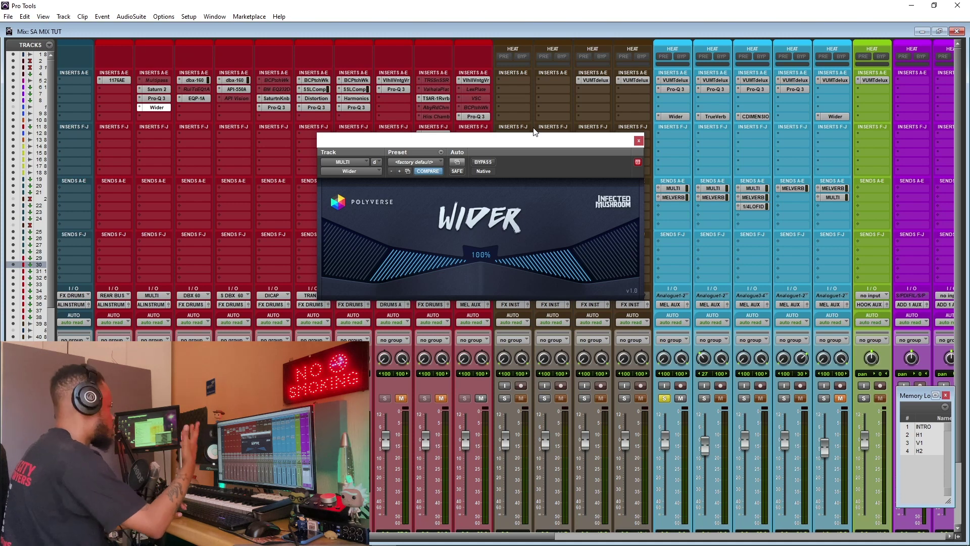
left_click_drag(581, 143, 530, 143)
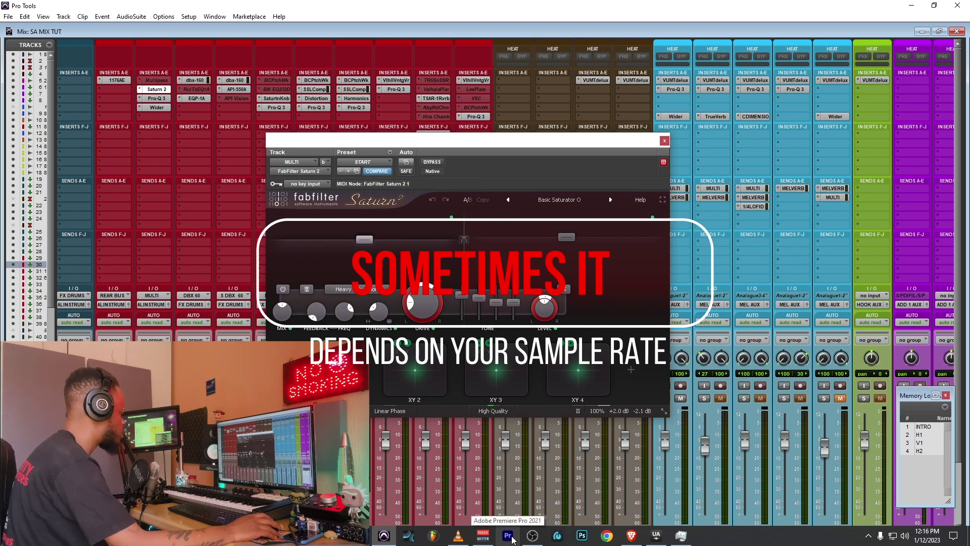
Review Saturn 2's oversampling quality choices, then close the plugin
left_click(493, 412)
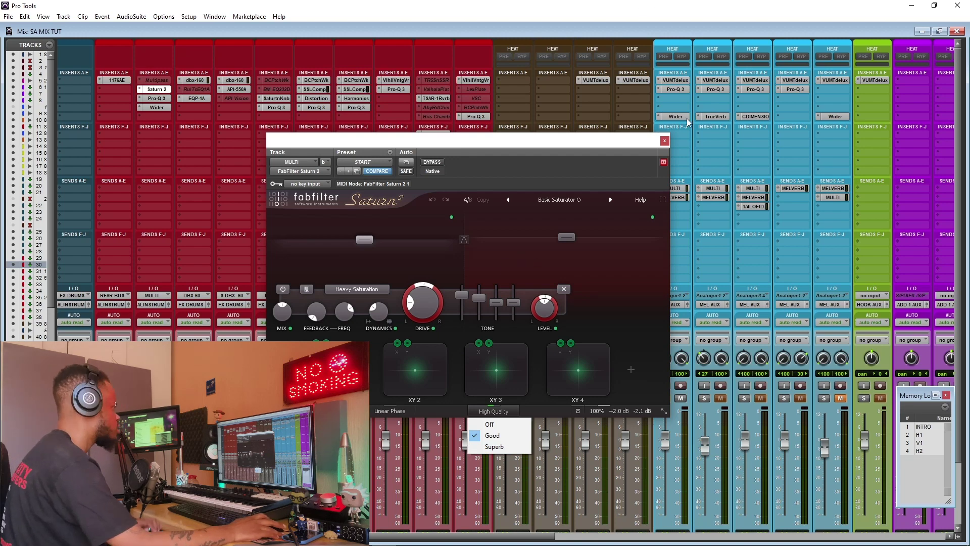
left_click(664, 140)
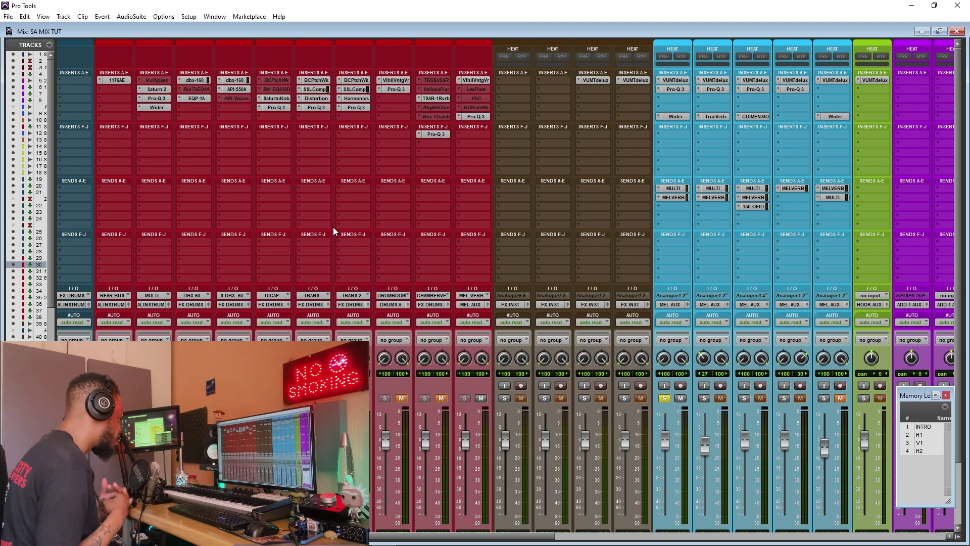
Check the Wider plugin, then insert Ozone 10 Imager in the slot after it on the MULTI bus
left_click(157, 108)
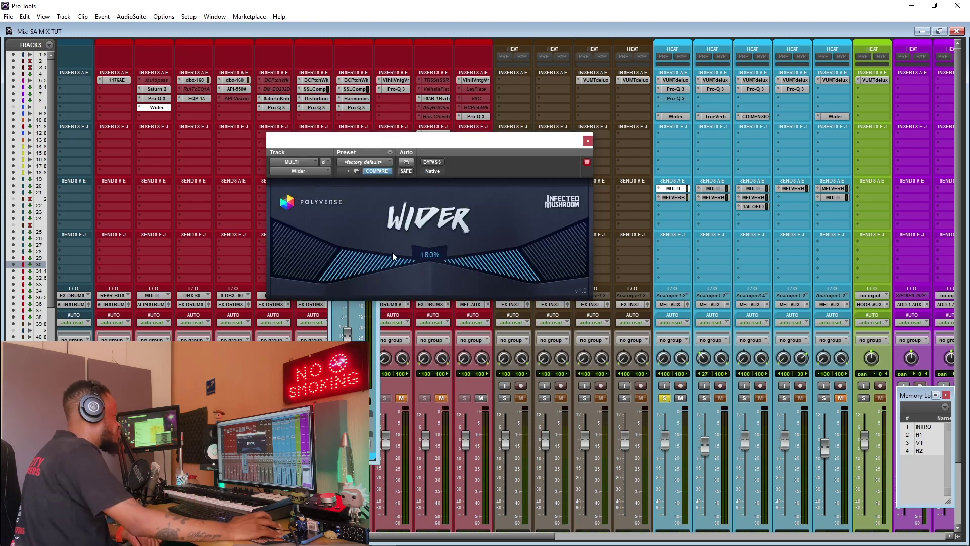
left_click(587, 141)
left_click(162, 116)
left_click(342, 189)
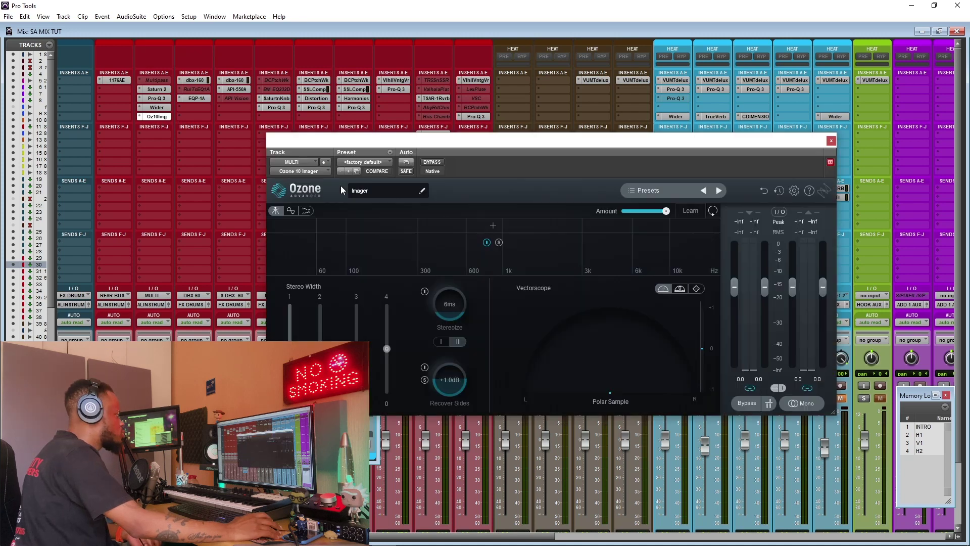
Make the Wider insert inactive so Ozone 10 Imager takes its place, and close Ozone
right_click(157, 111)
left_click(182, 124)
left_click(831, 140)
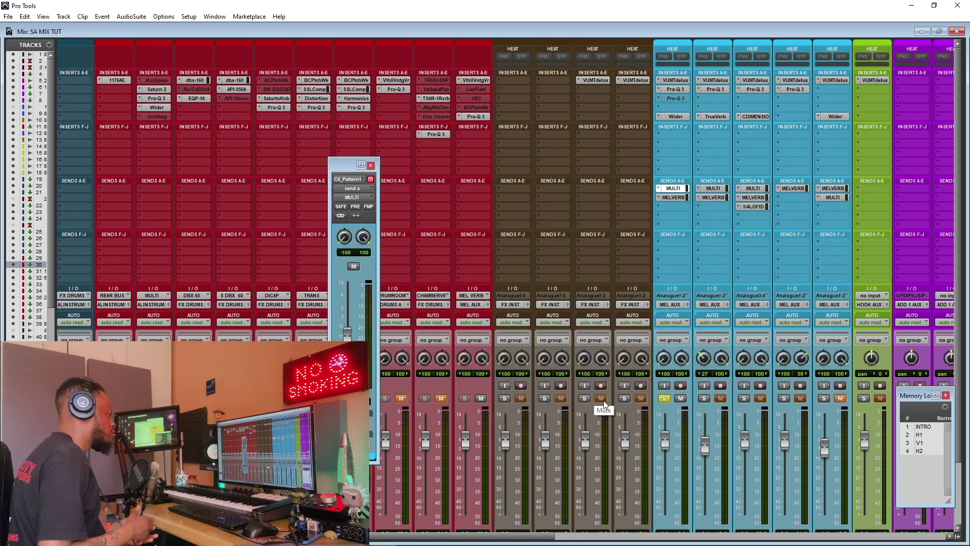